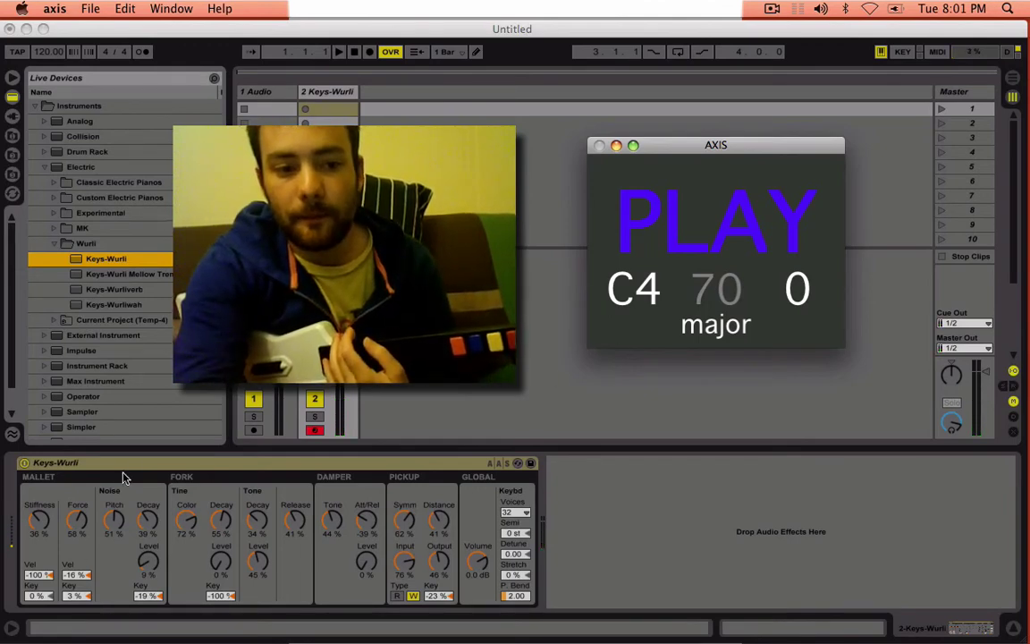
Step: Load the Chord MIDI effect from Live's MIDI Effects onto the Wurli track
click(44, 166)
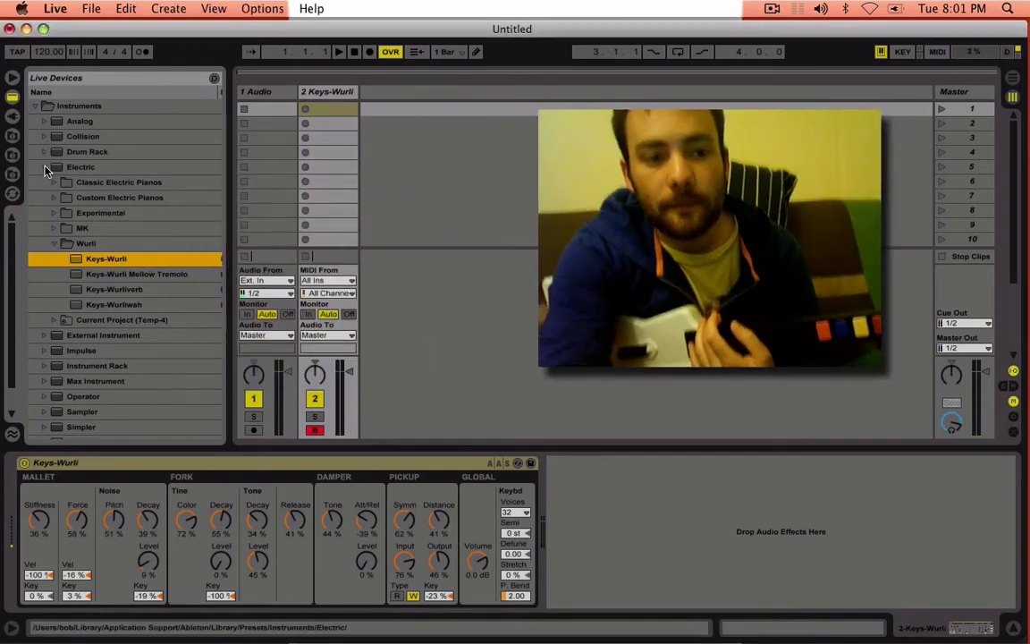
click(45, 166)
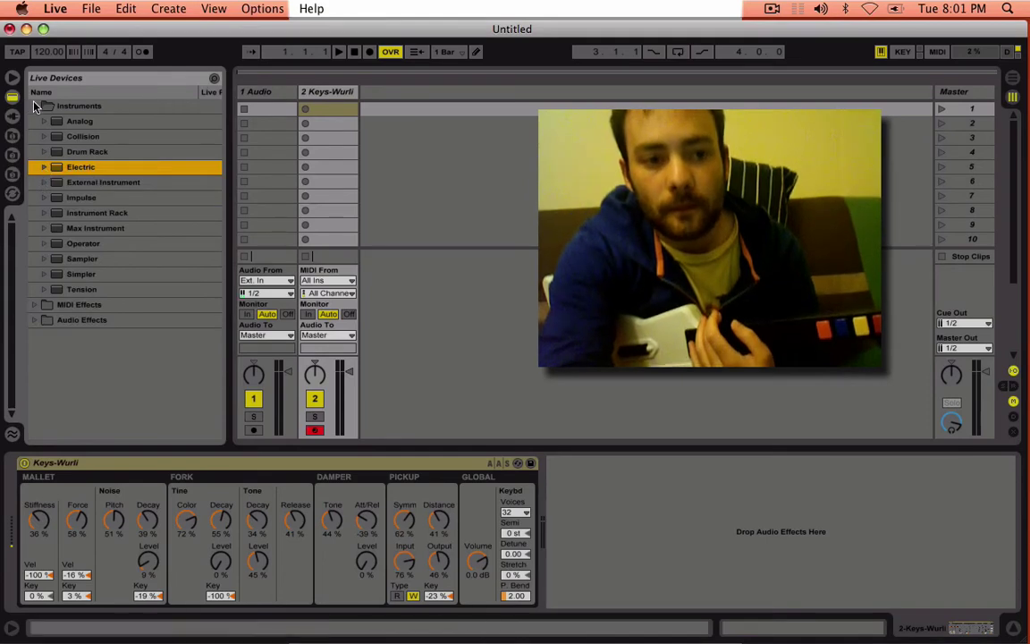
click(35, 106)
click(13, 156)
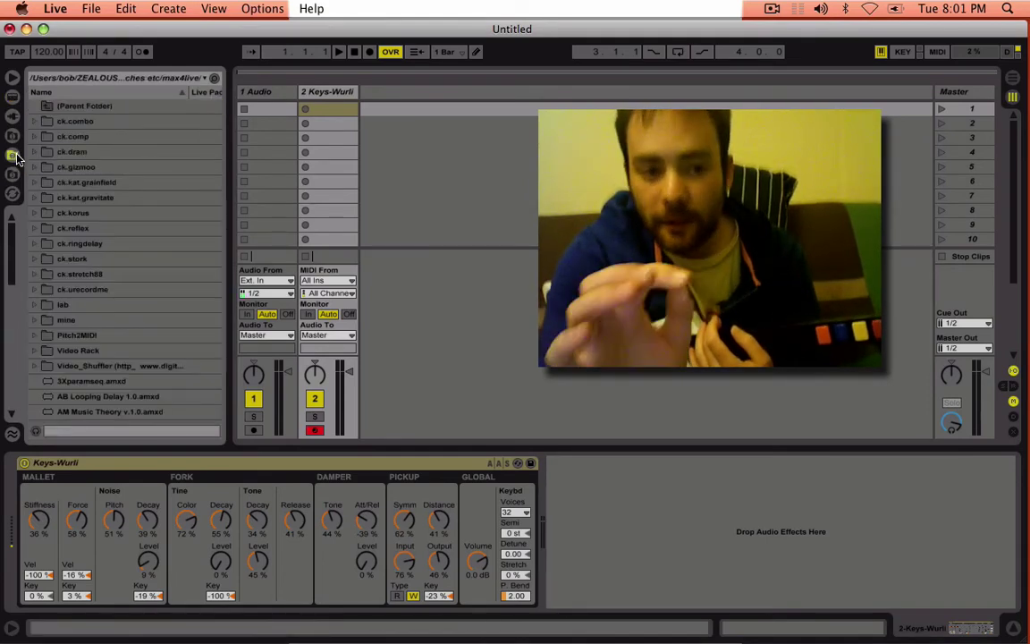
click(12, 80)
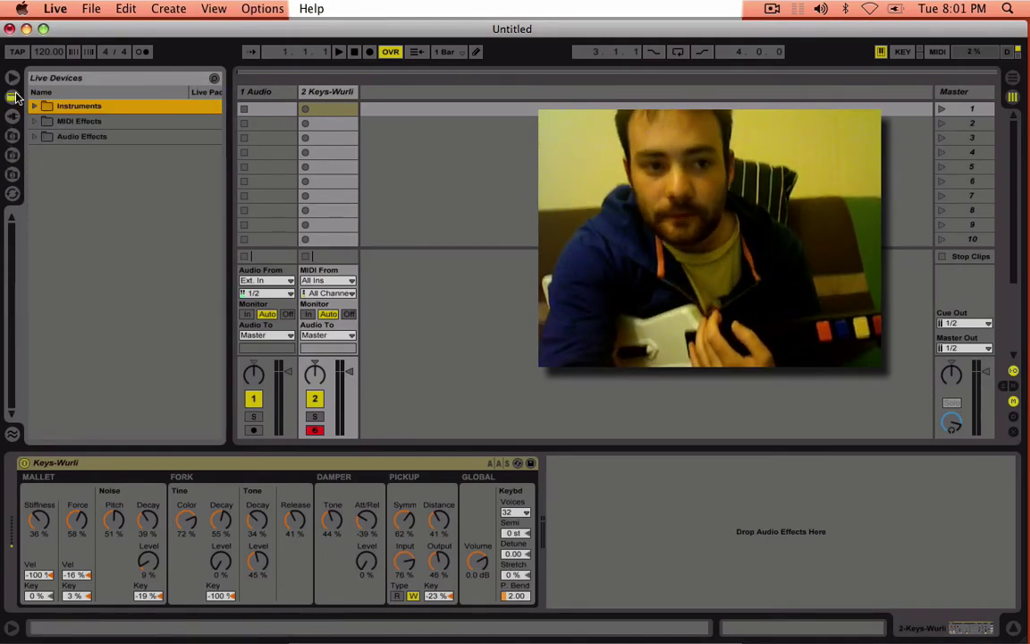
click(35, 122)
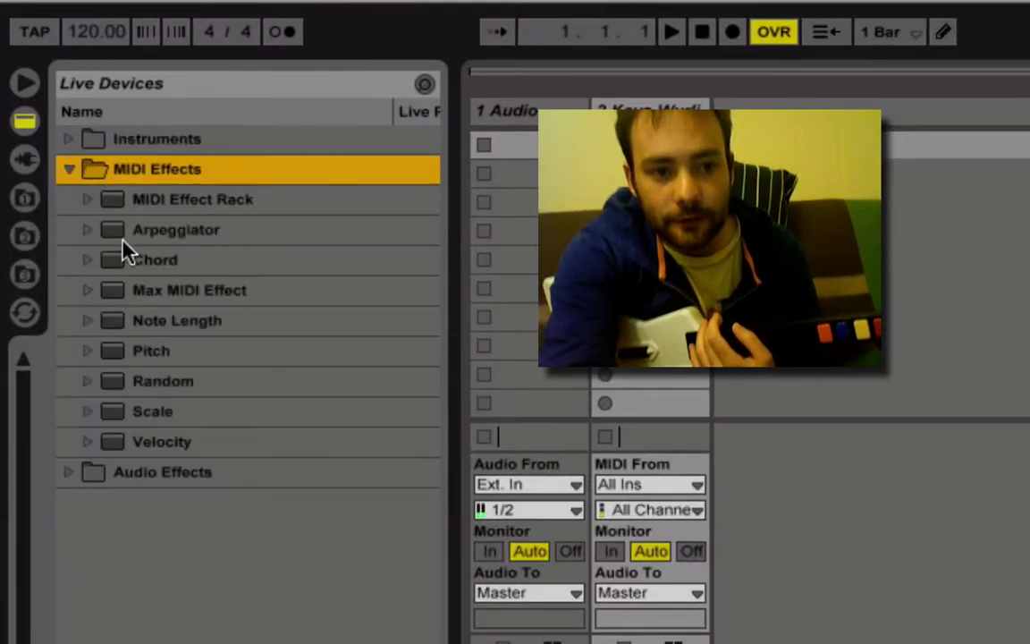
double_click(143, 259)
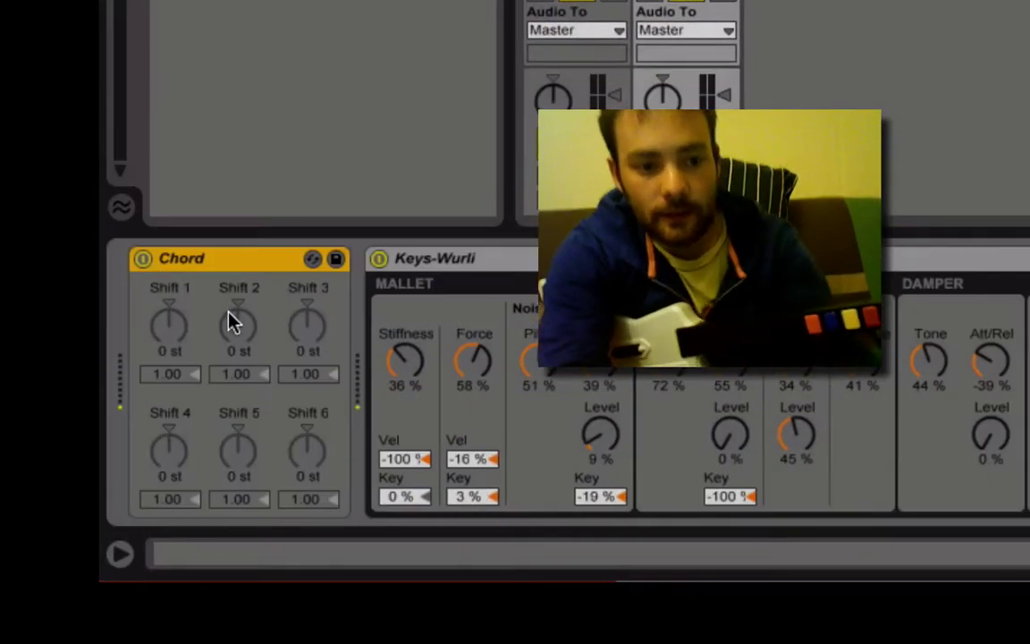
Step: Set Chord's Shift 2 to +4 st and Shift 3 to +7 st
drag(254, 340, 254, 329)
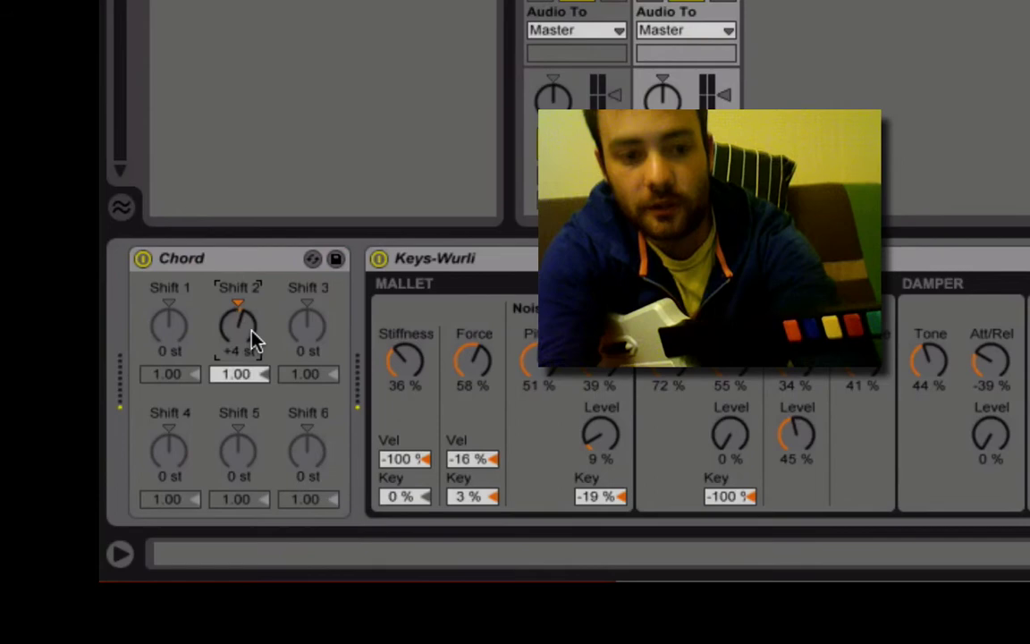
click(324, 324)
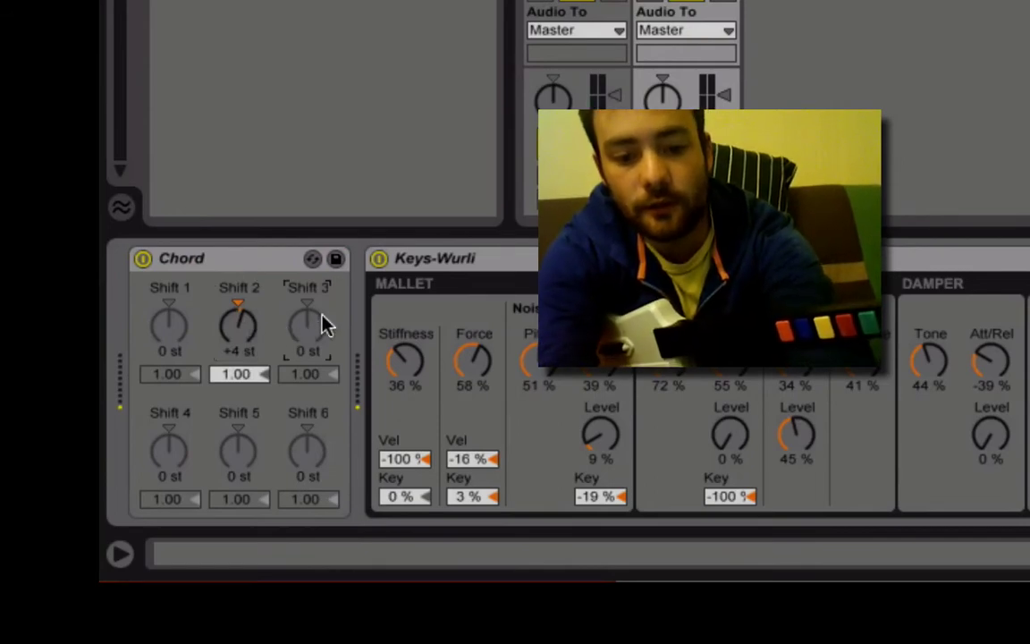
drag(323, 325, 324, 315)
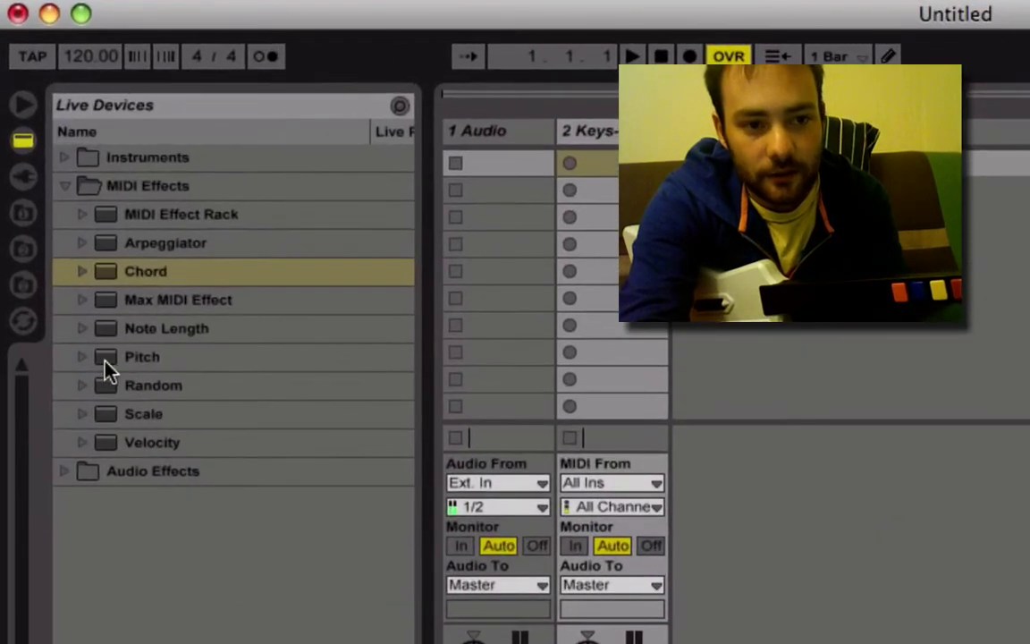
Step: Place the Scale effect's C Major preset between Chord and Keys-Wurli
drag(111, 418, 148, 453)
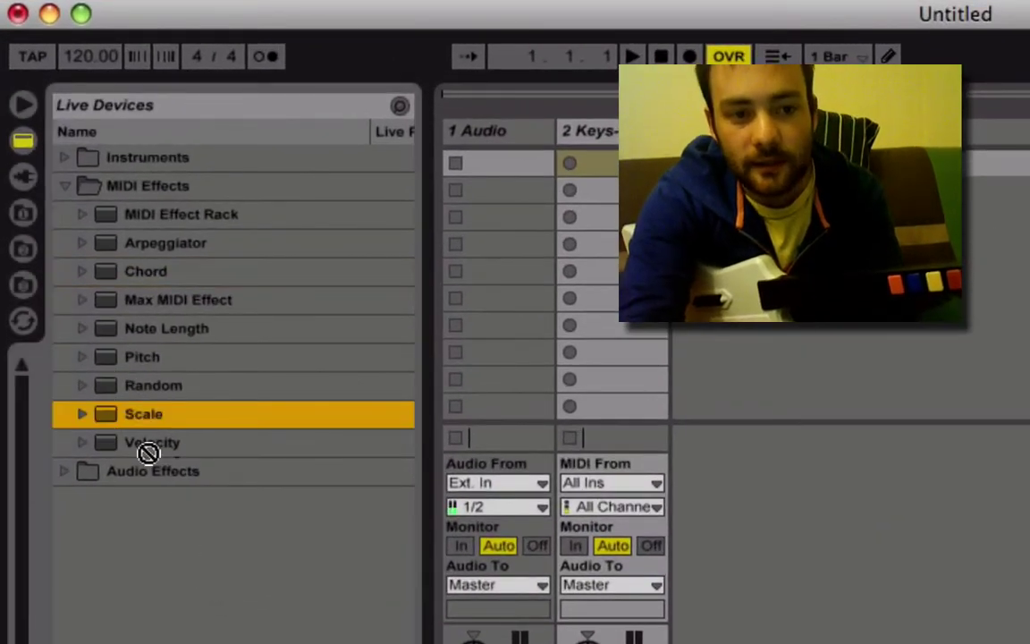
click(79, 417)
drag(132, 442, 302, 355)
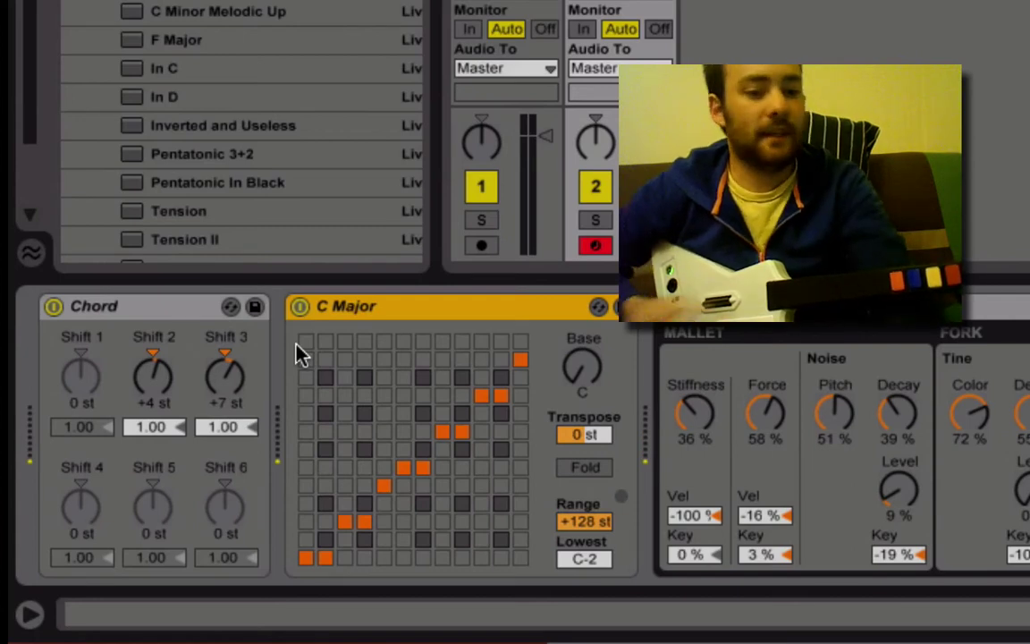
Step: Set Chord's Shift 4 interval to +11 semitones
click(98, 519)
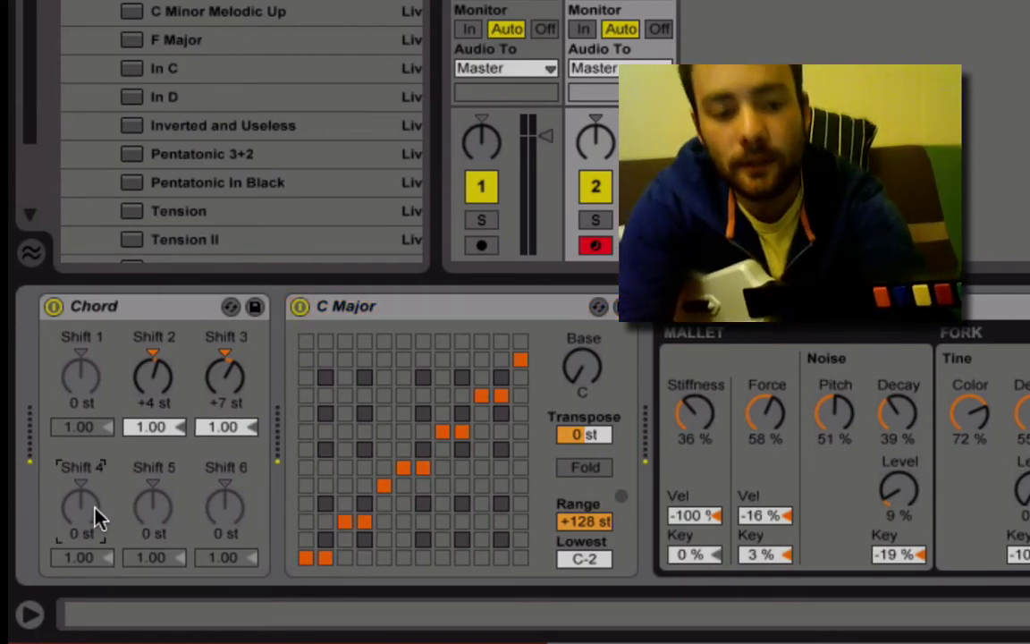
text(11)
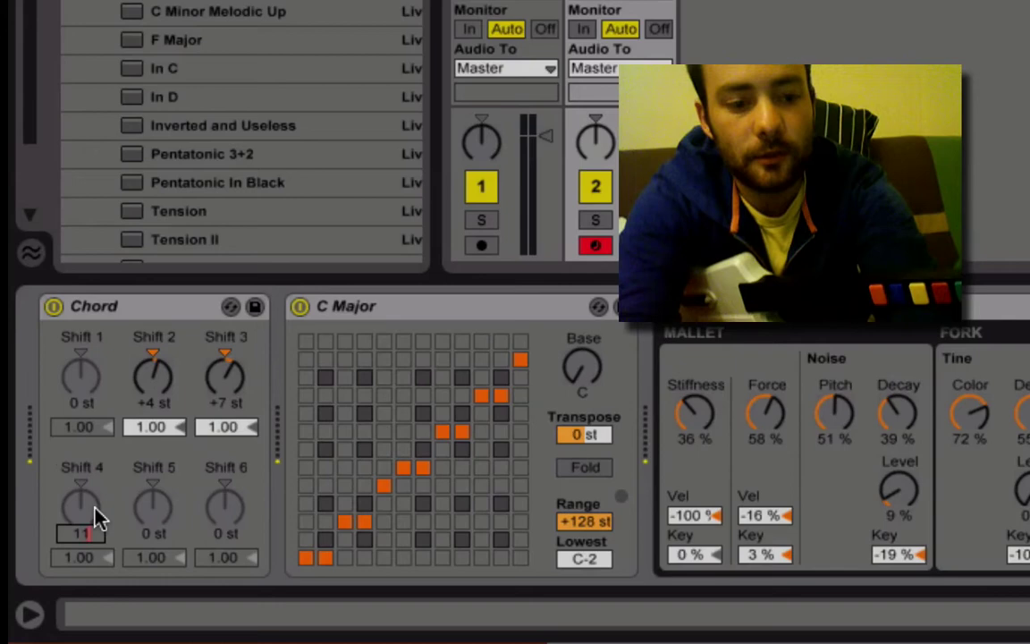
key(Return)
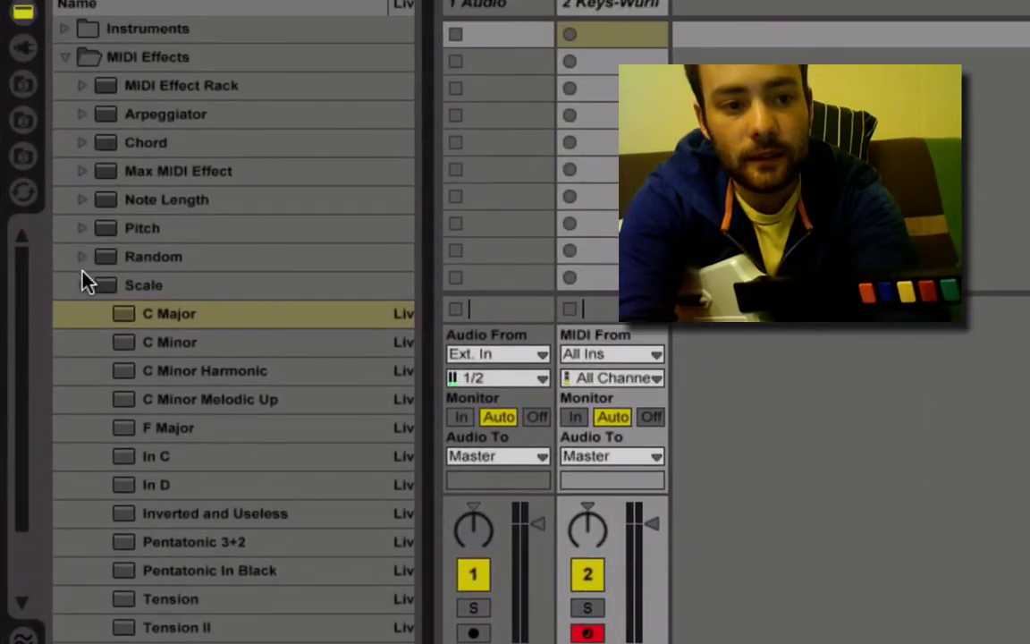
Step: Add an Arpeggiator after C Major with Con & Diverge style at a 1/16 rate
click(82, 282)
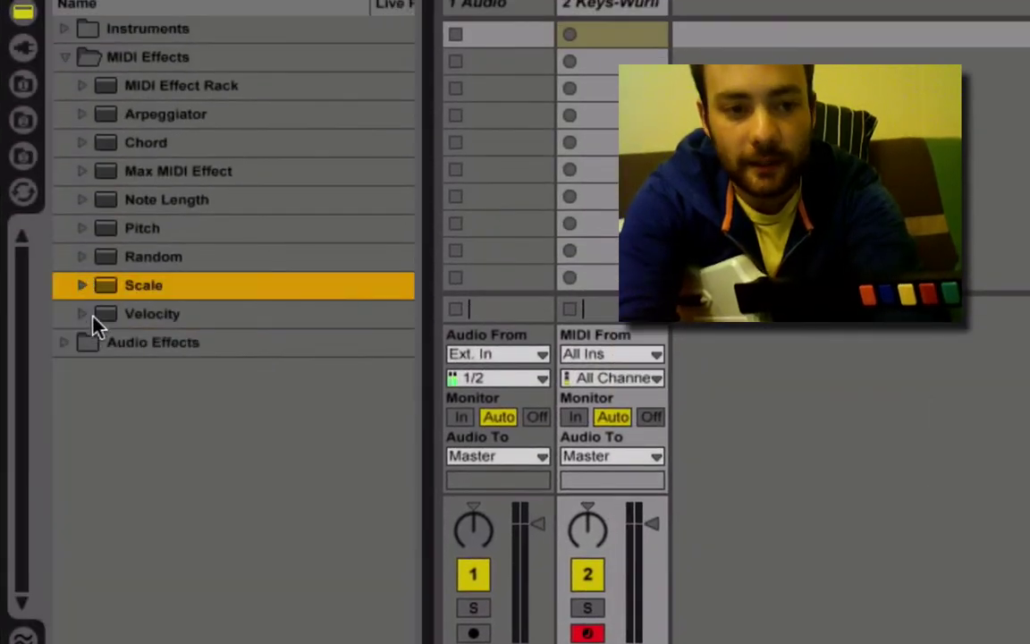
click(102, 118)
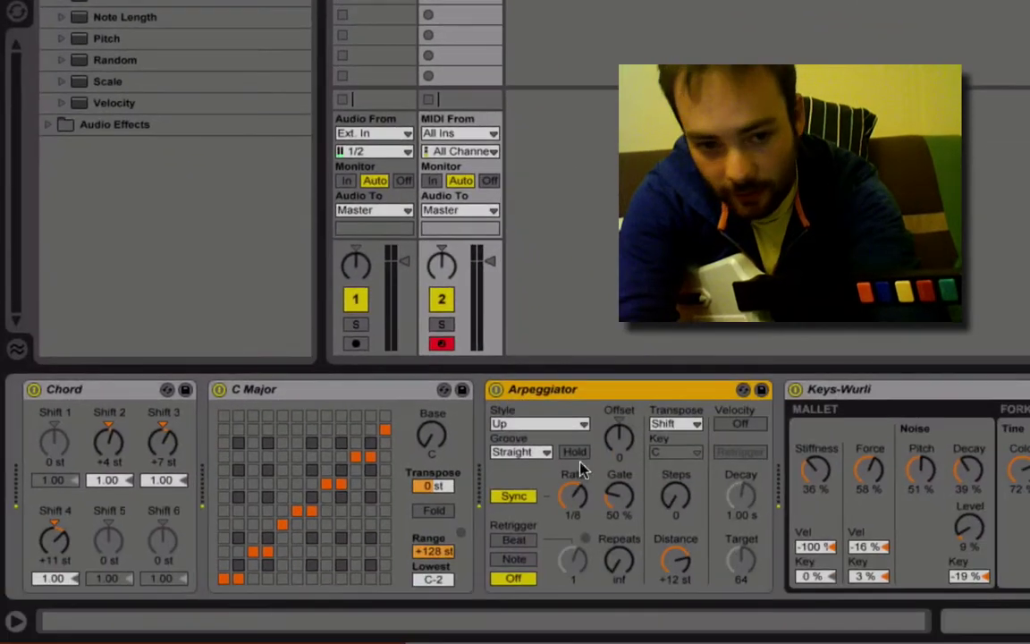
click(519, 424)
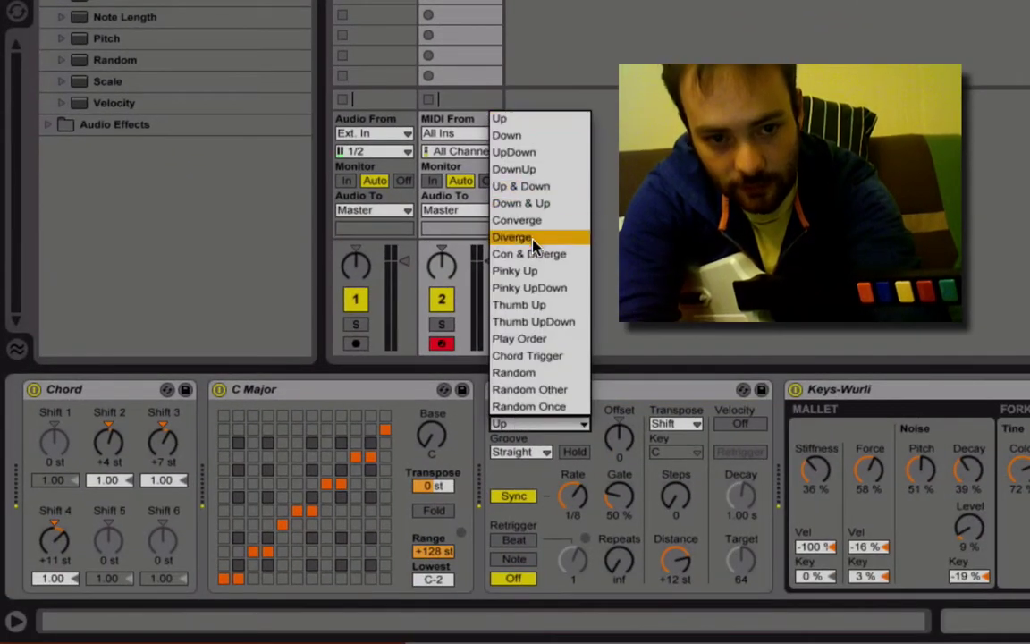
key(Escape)
drag(574, 494, 573, 478)
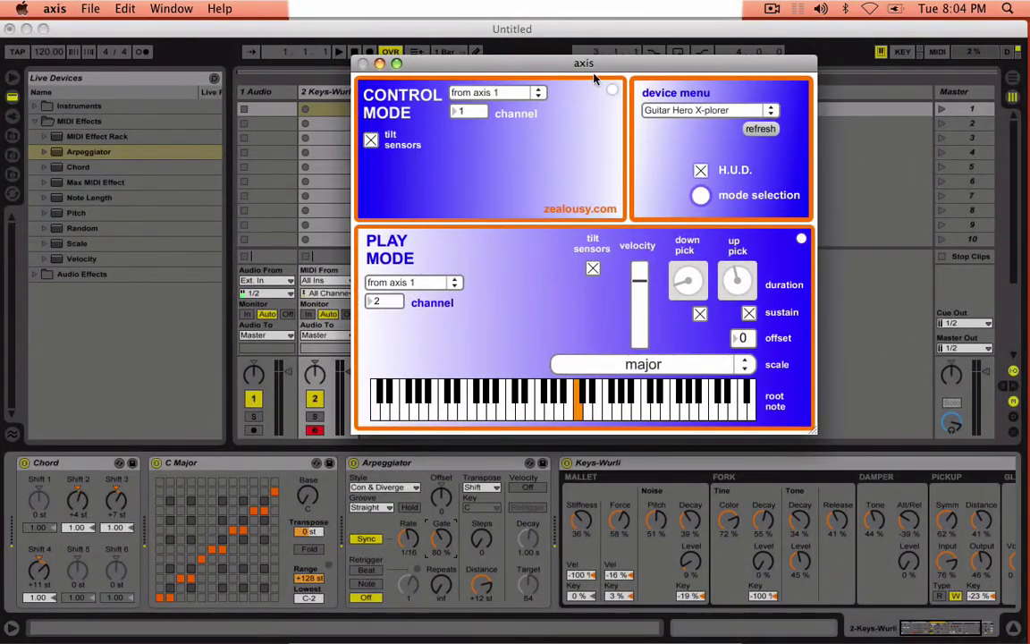
mouse_move(597, 63)
mouse_down()
mouse_move(416, 172)
mouse_move(349, 170)
mouse_up()
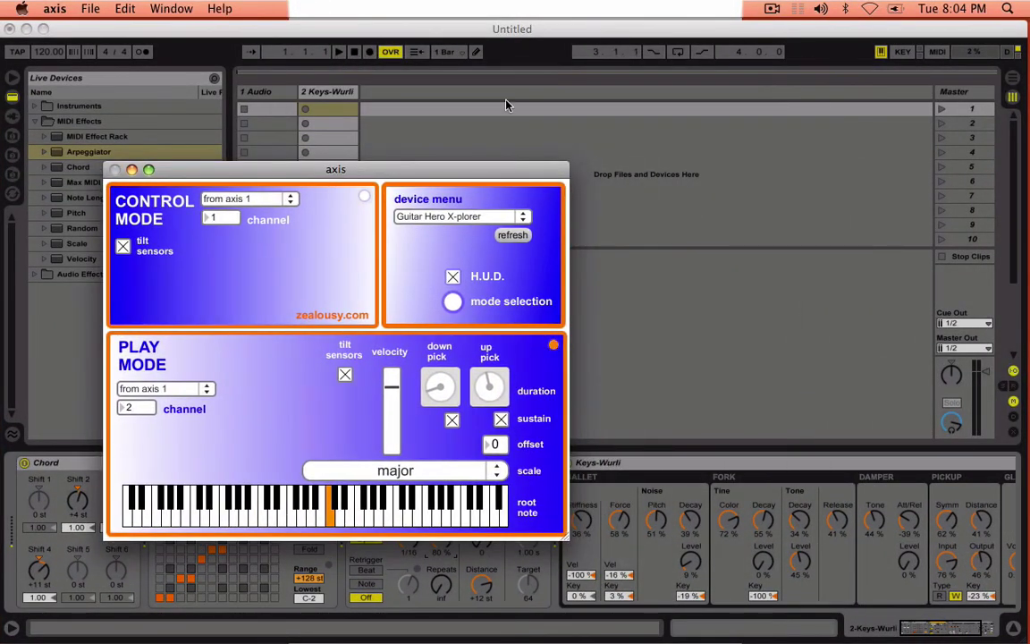